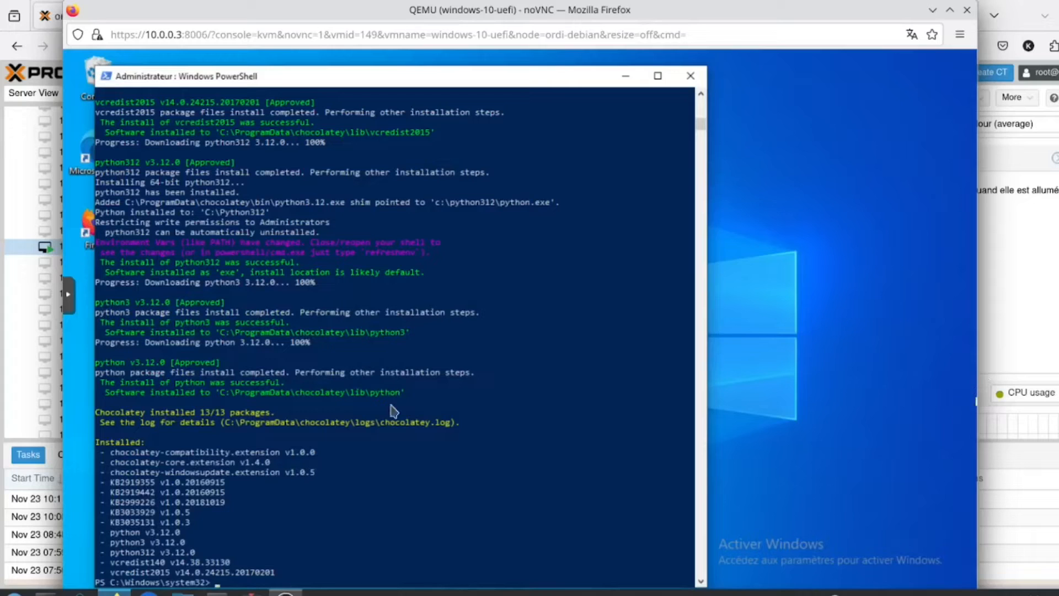
# - Set the noVNC console's scaling mode to "Mise à l'échelle locale" in its settings and collapse the control bar
pyautogui.click(753, 341)
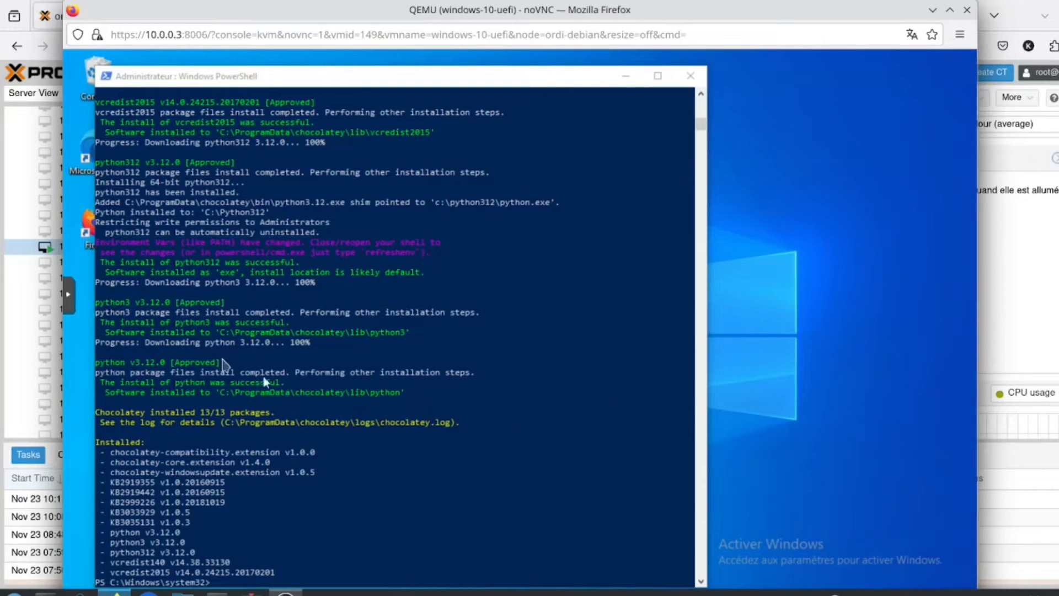
pyautogui.click(69, 305)
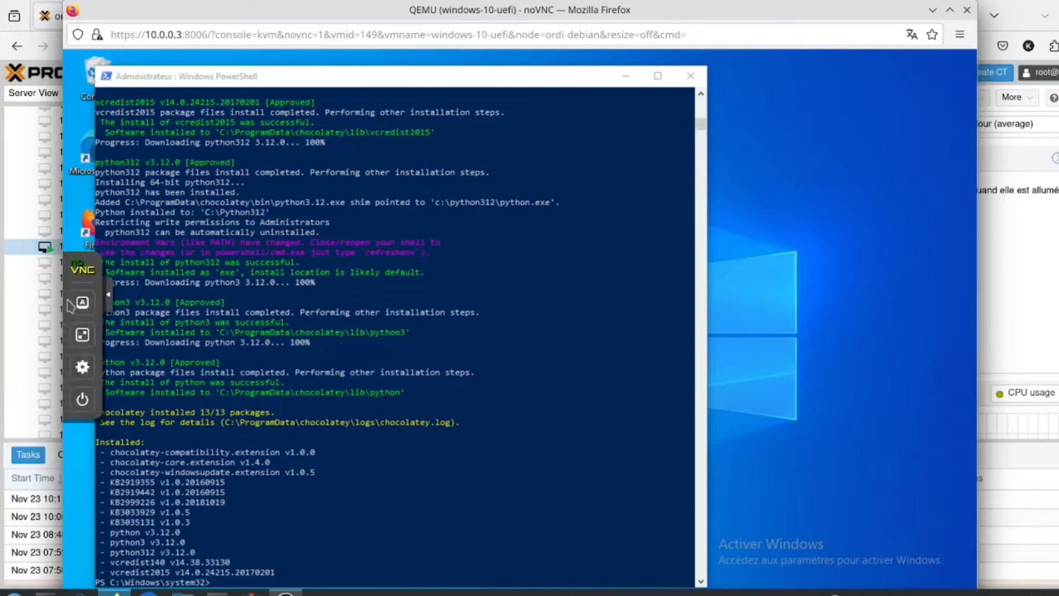
pyautogui.click(83, 367)
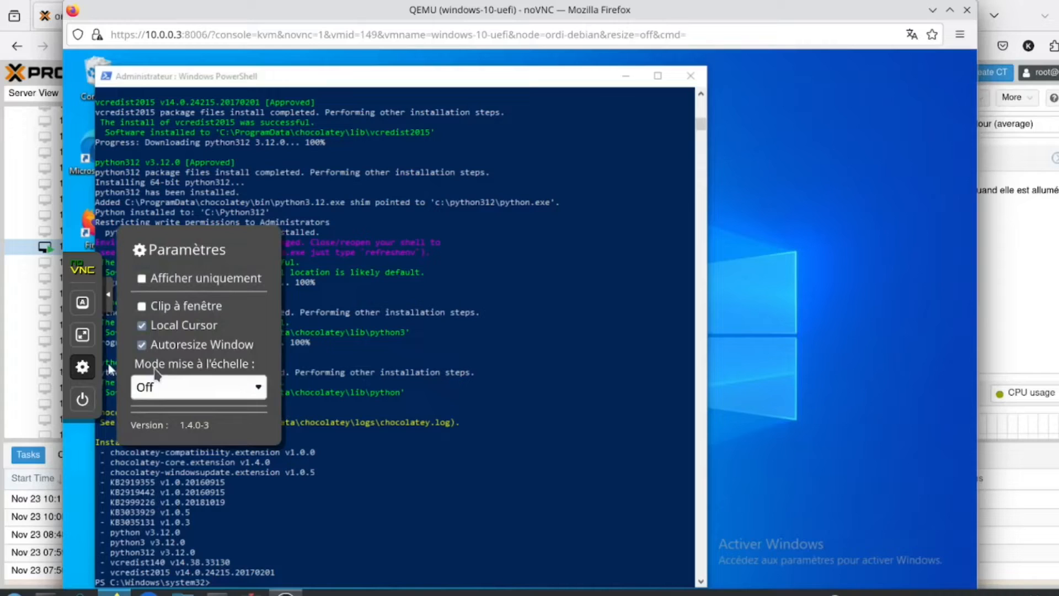
pyautogui.click(228, 391)
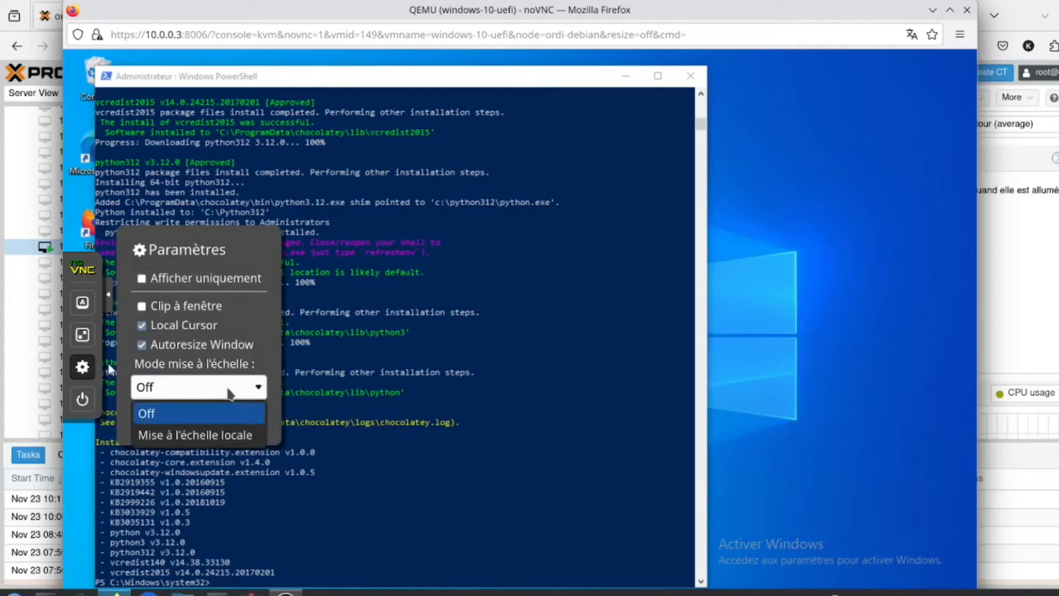
pyautogui.click(185, 435)
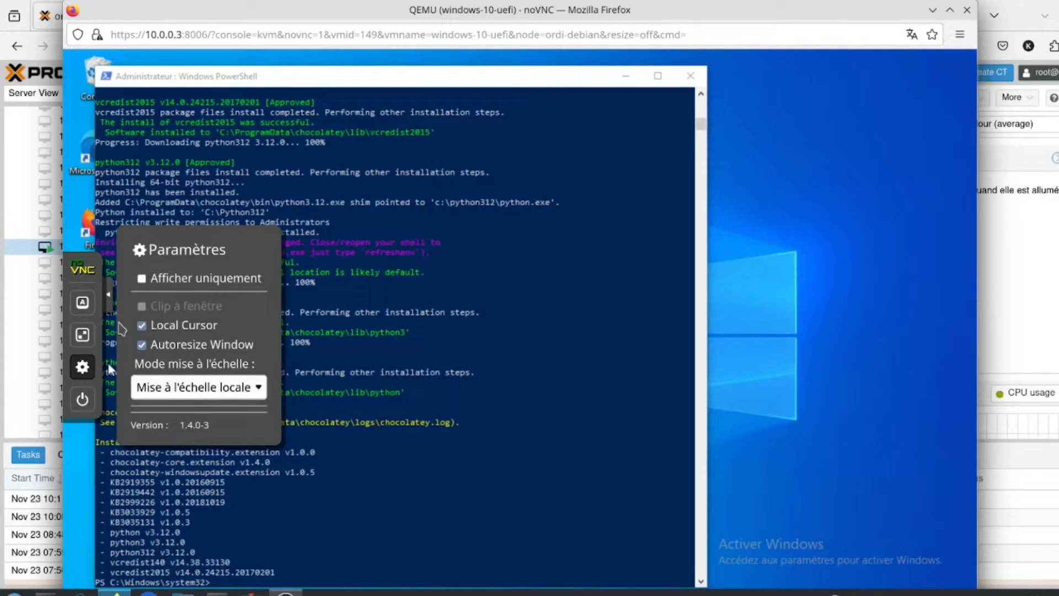
pyautogui.click(108, 306)
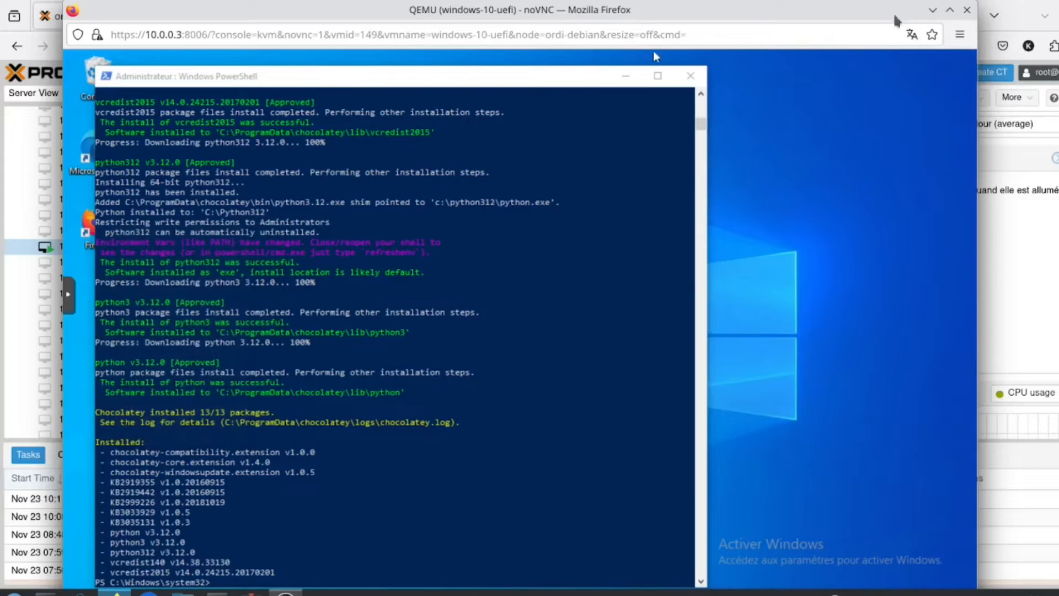
# - Switch the console window between maximized and restored size to test the scaling, leaving it maximized
pyautogui.click(950, 10)
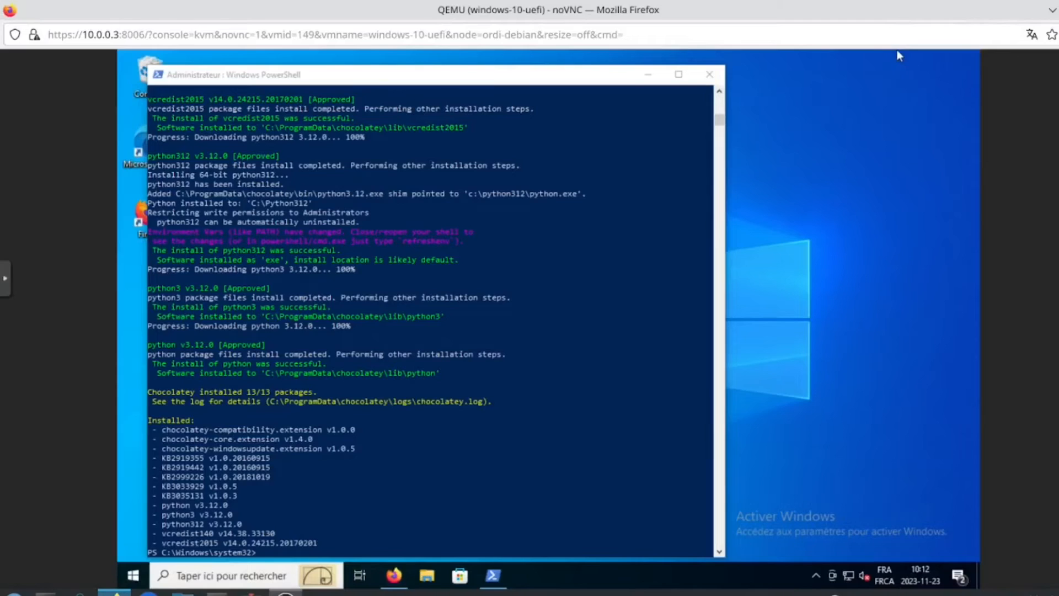
pyautogui.click(1058, 10)
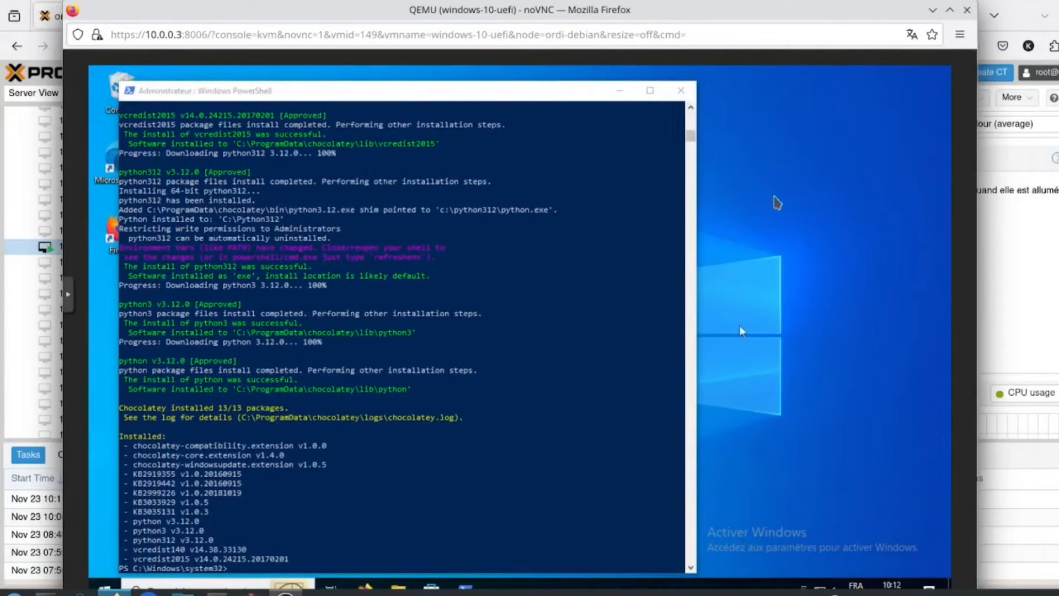
pyautogui.moveTo(761, 17); pyautogui.dragTo(800, 16)
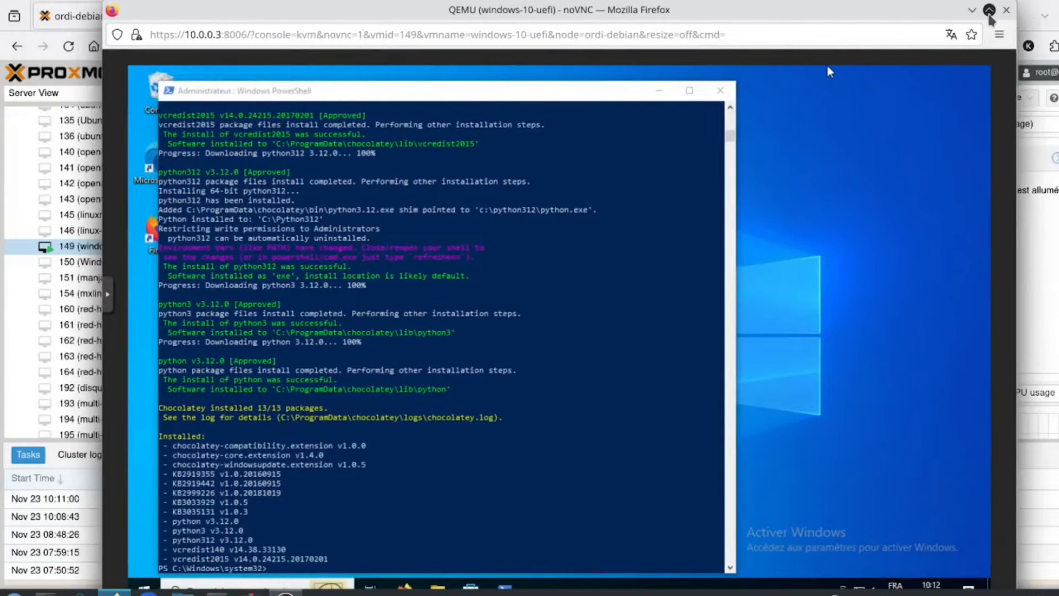
pyautogui.click(989, 10)
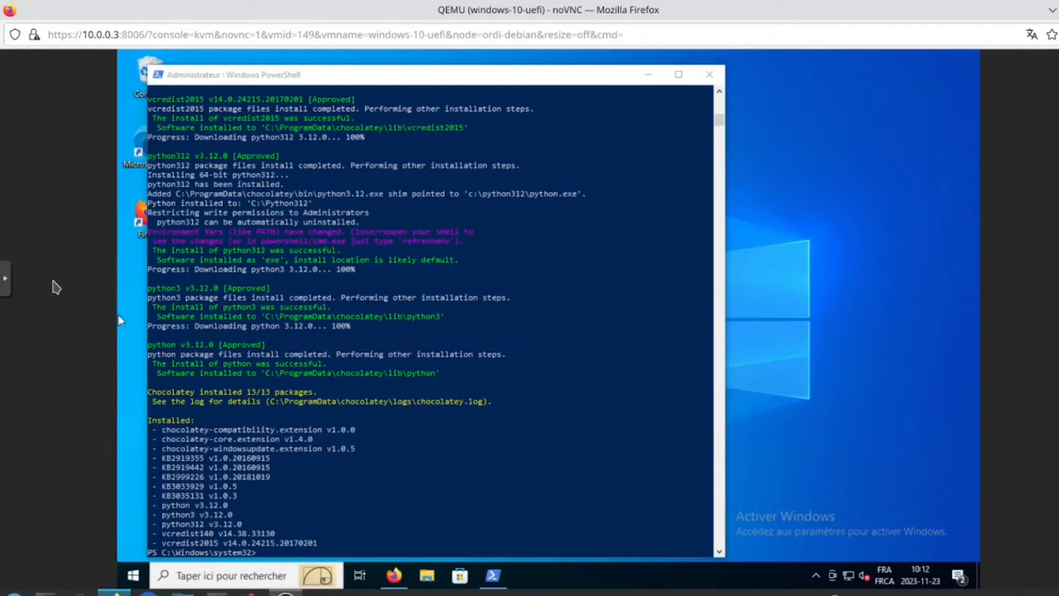
# - Show the console in full screen and check the scaling mode in its settings
pyautogui.click(11, 283)
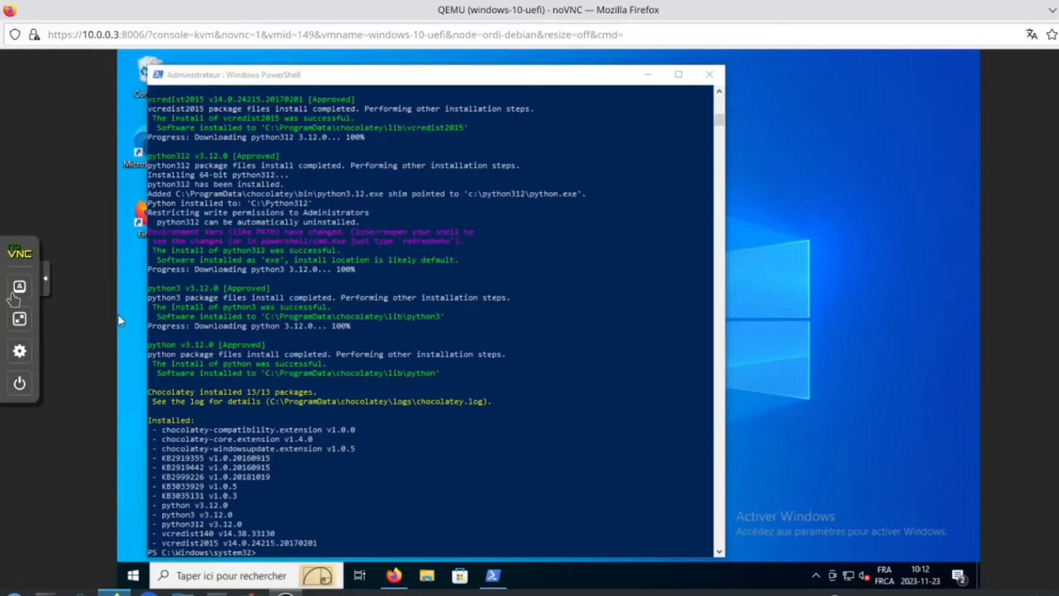
pyautogui.click(19, 316)
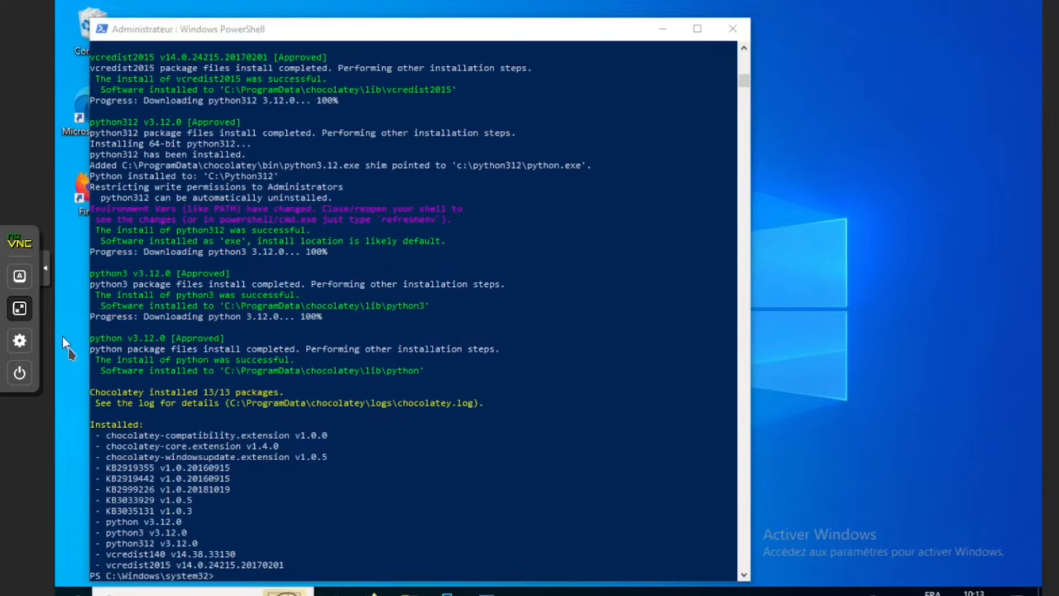
pyautogui.click(20, 341)
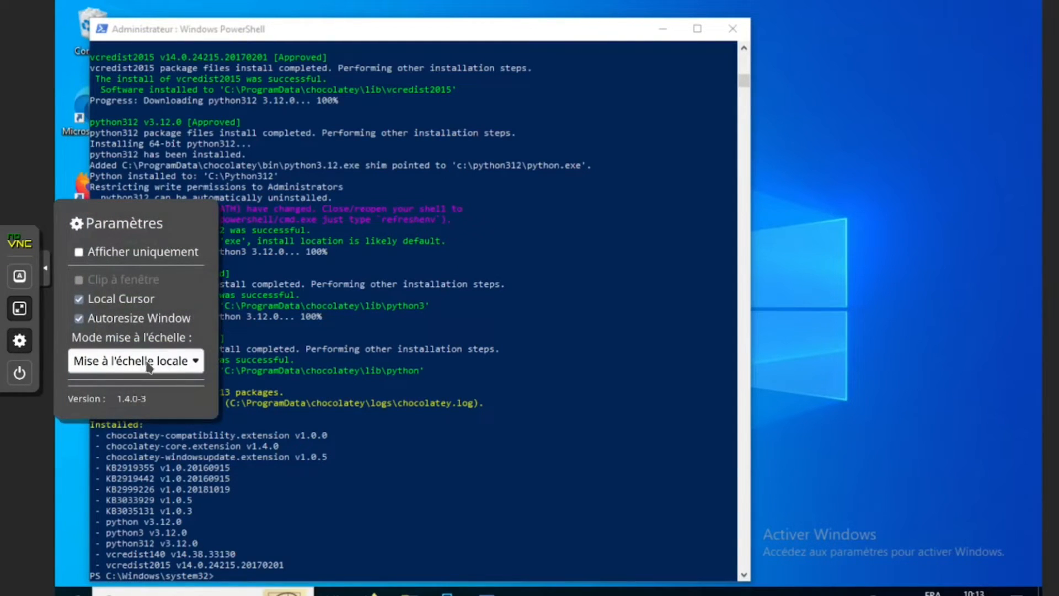
pyautogui.click(46, 269)
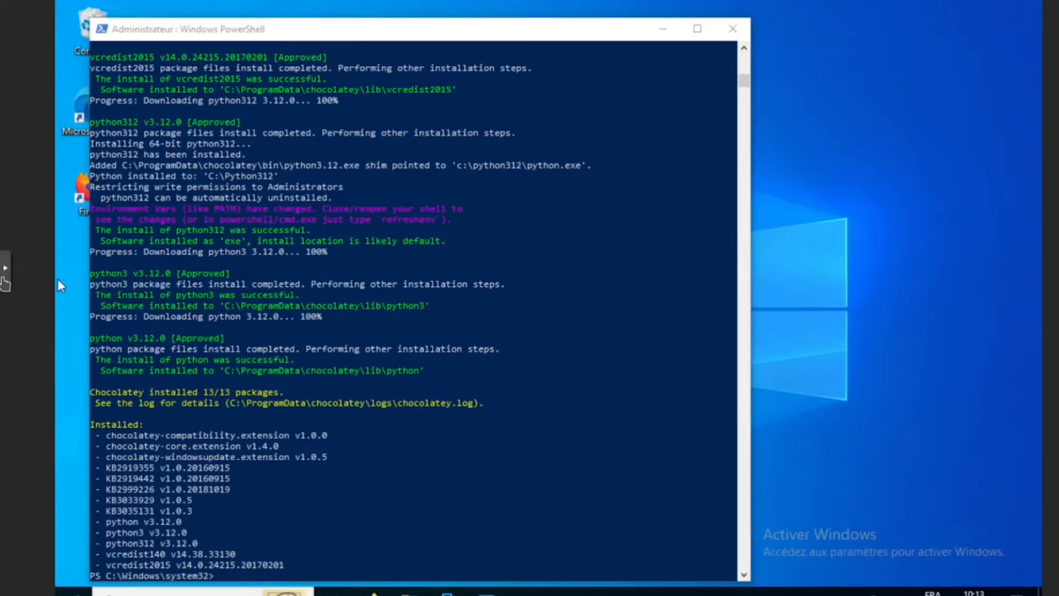
# - Leave full screen and close the console window of the windows-10-uefi virtual machine
pyautogui.click(8, 273)
pyautogui.click(20, 308)
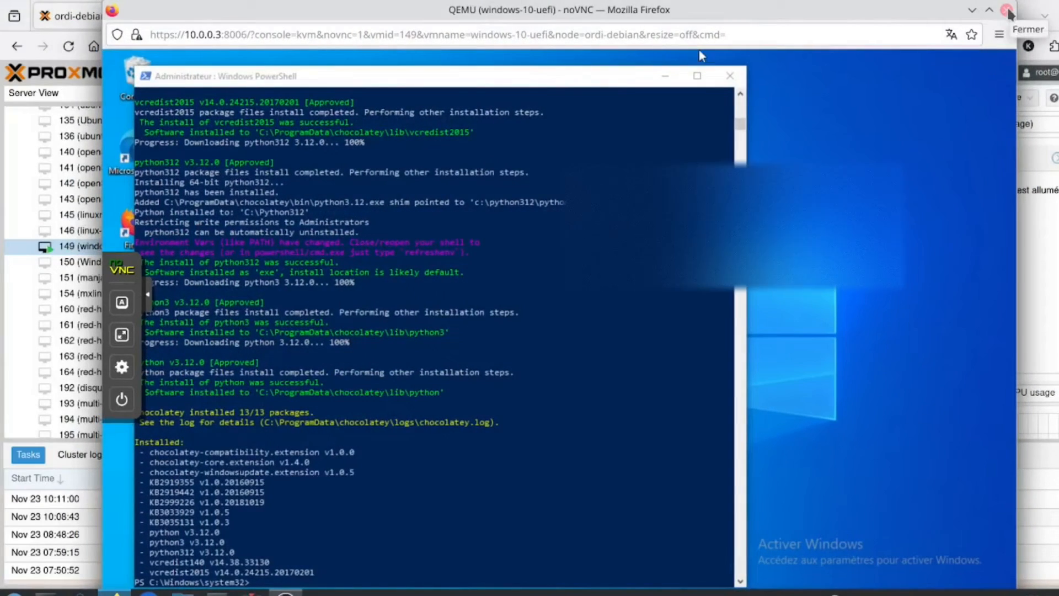
pyautogui.click(1007, 10)
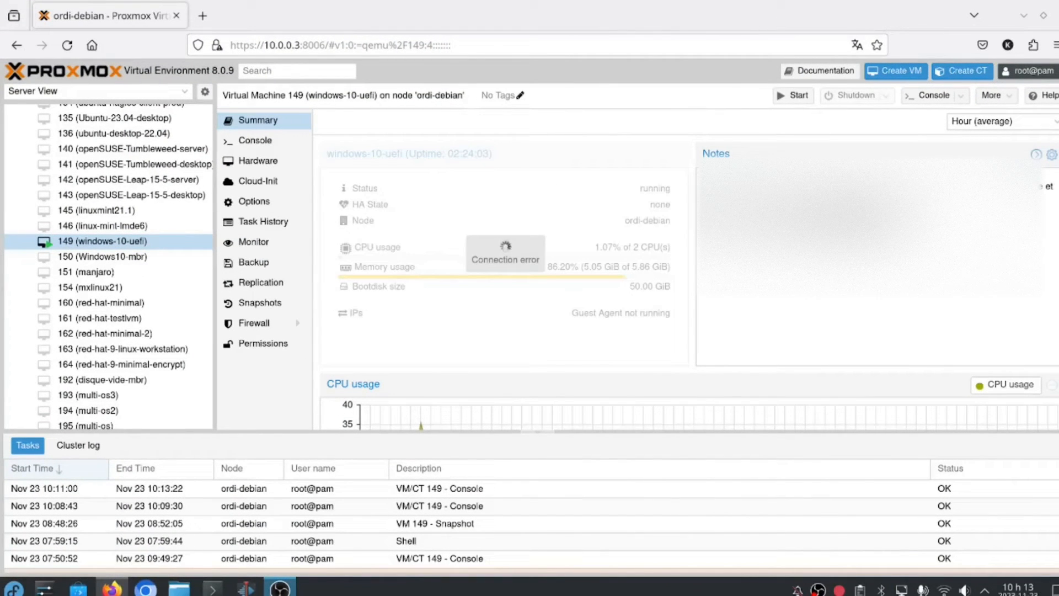
# - Set the noVNC scaling mode to Local Scaling in the Proxmox user's personal settings and close the dialog
pyautogui.click(114, 242)
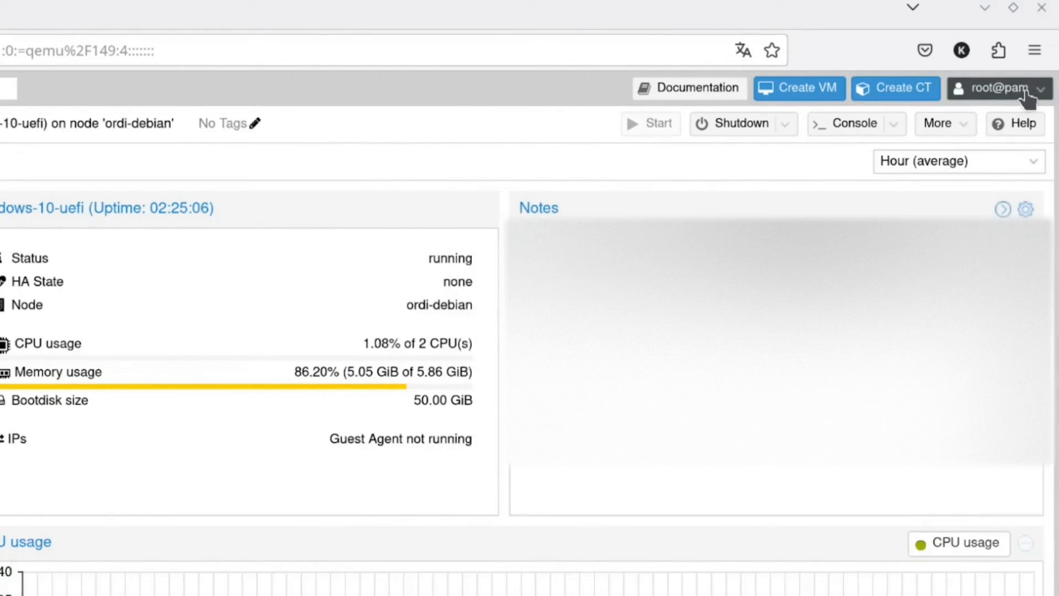
pyautogui.click(1028, 93)
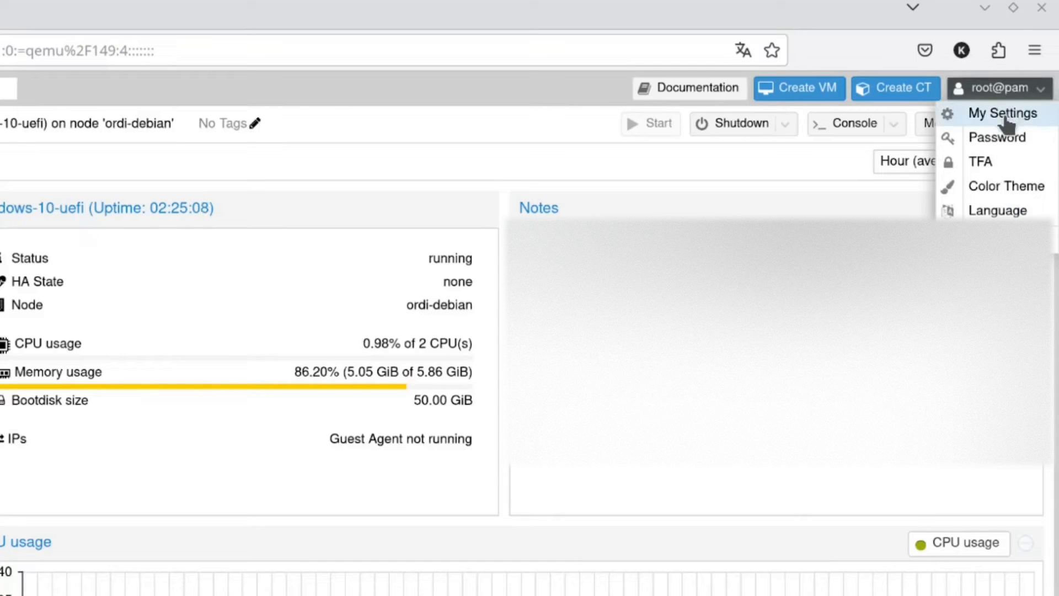
pyautogui.click(1006, 114)
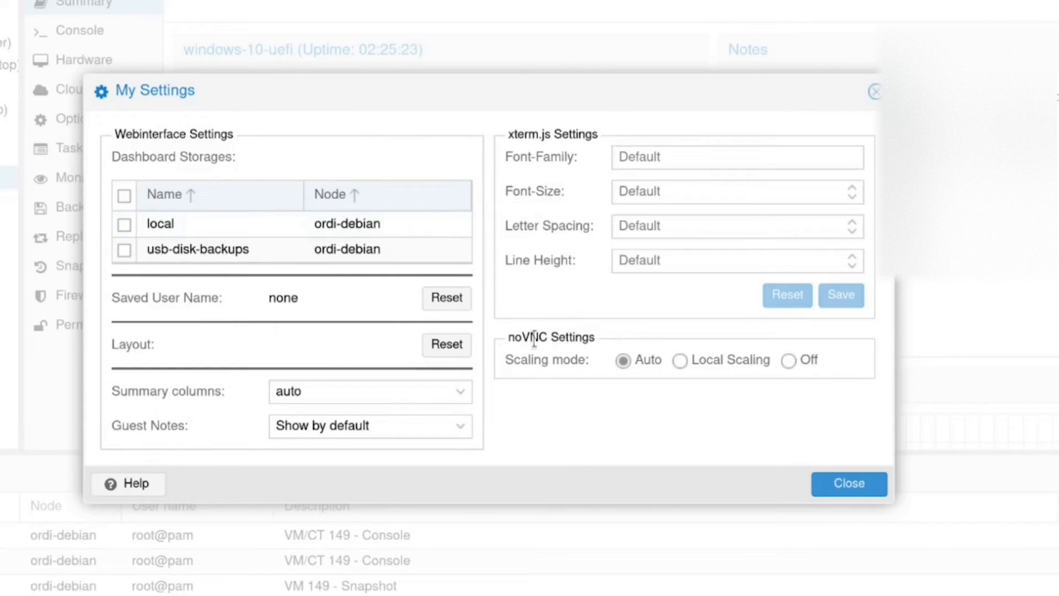
pyautogui.click(679, 360)
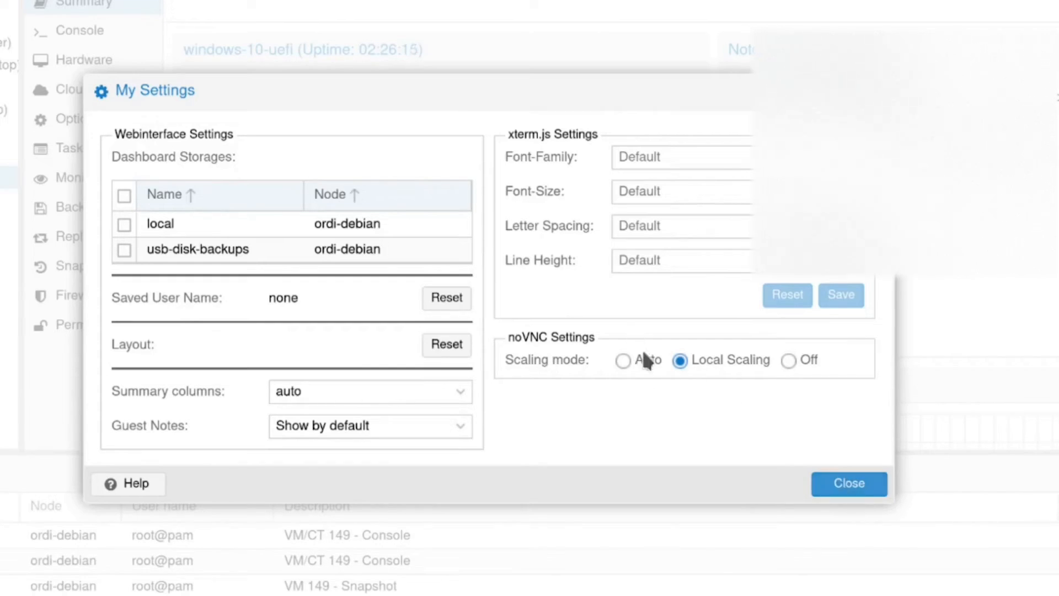
pyautogui.click(839, 484)
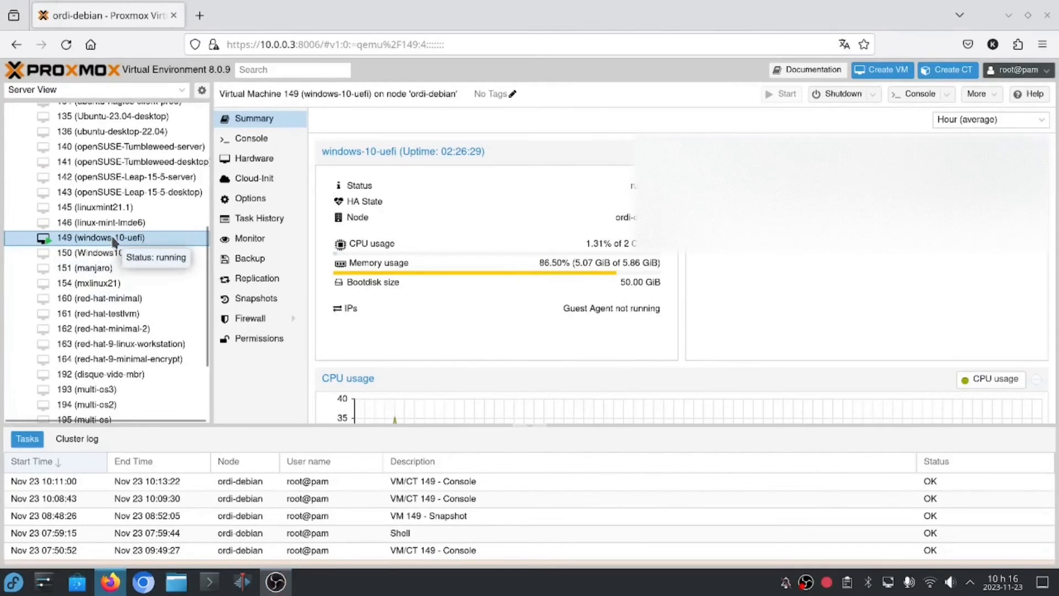
# - Open the console of virtual machine 149 (windows-10-uefi), then enlarge and maximize its window
pyautogui.click(919, 98)
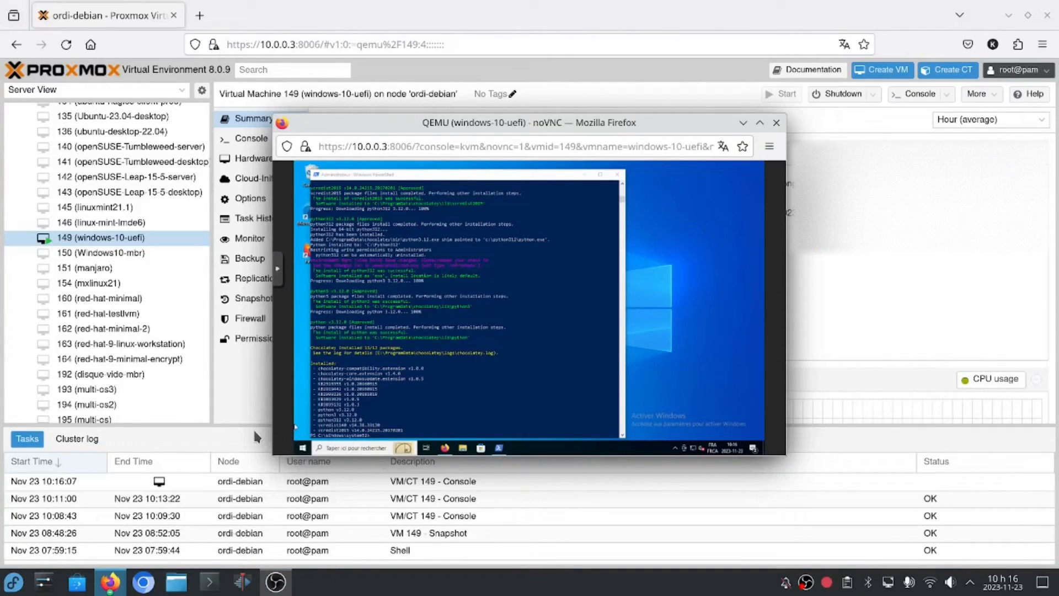
pyautogui.moveTo(786, 455); pyautogui.dragTo(900, 538)
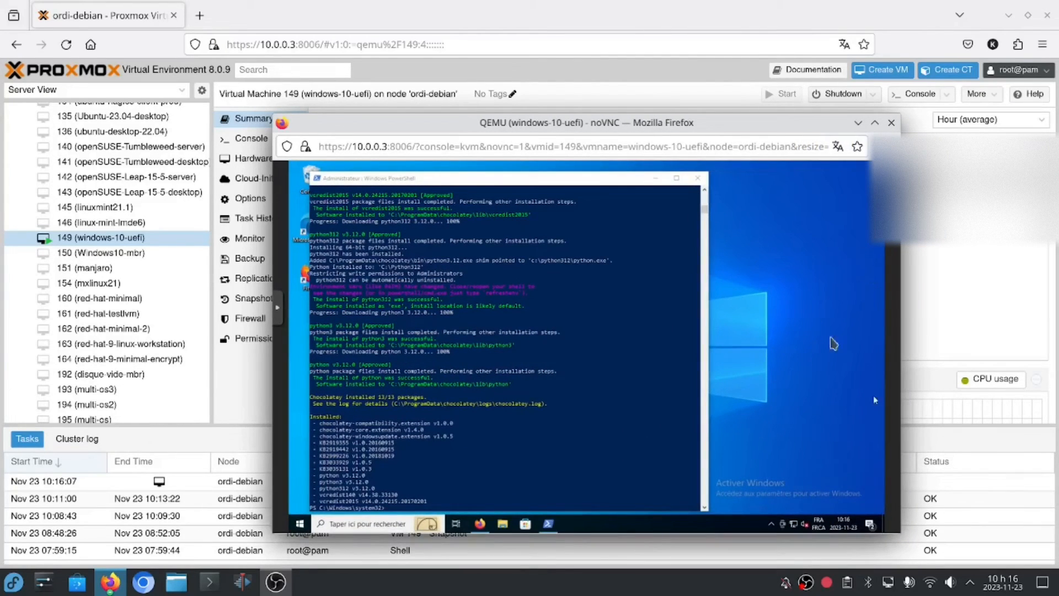
pyautogui.click(875, 123)
# - Put the reopened console in full screen and verify which scaling mode its settings use by default
pyautogui.click(4, 269)
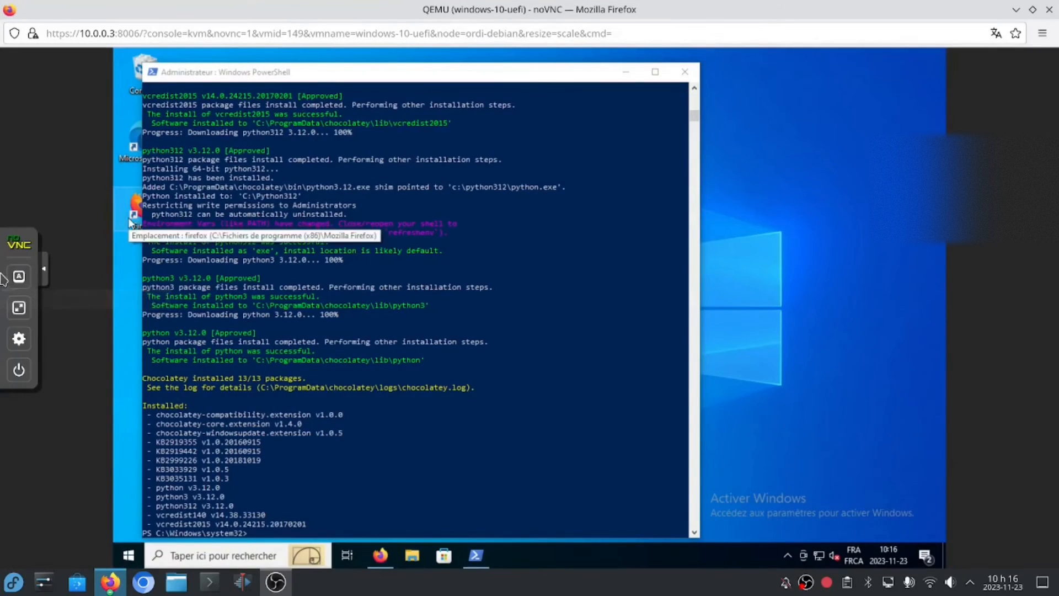
pyautogui.click(18, 308)
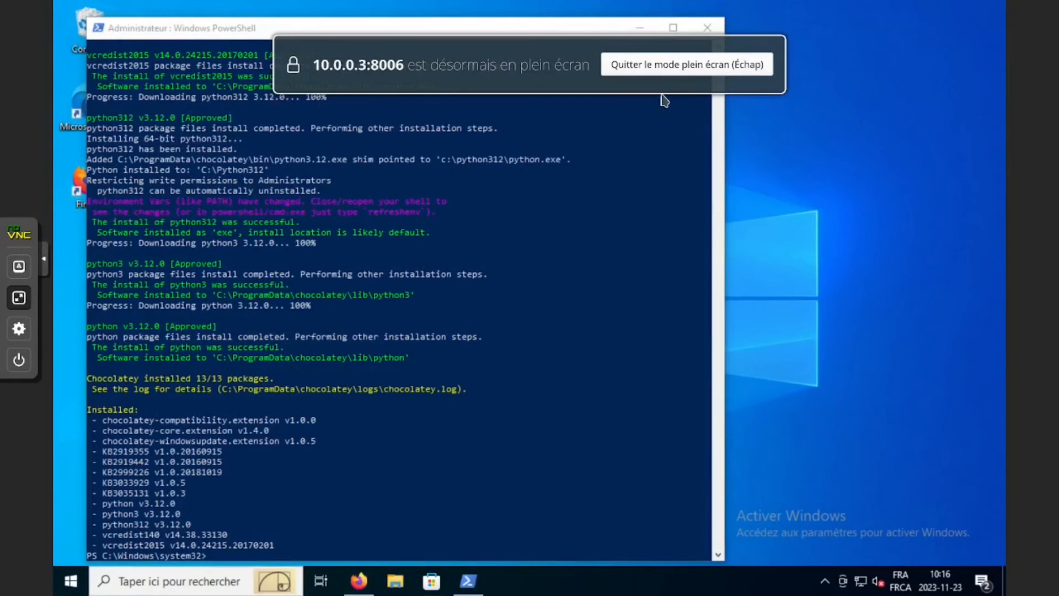
pyautogui.click(20, 332)
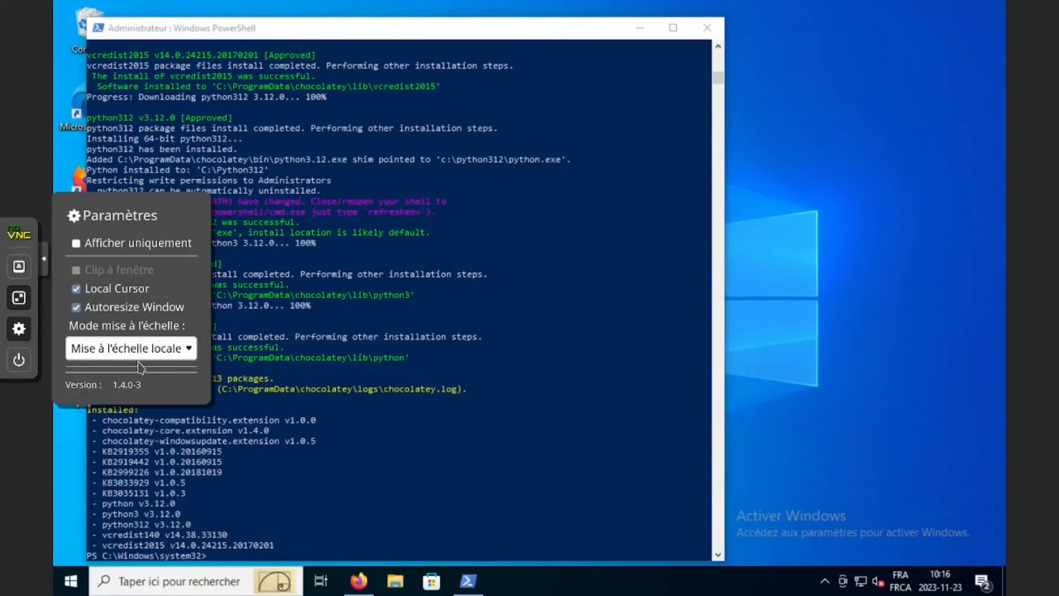
pyautogui.click(11, 333)
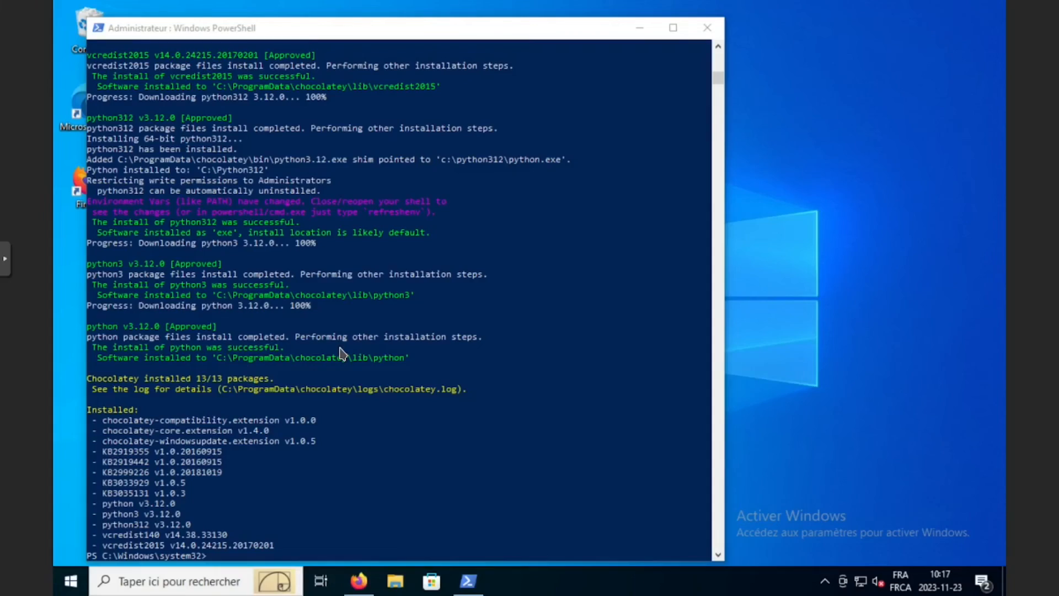
pyautogui.click(640, 27)
pyautogui.press('Escape')
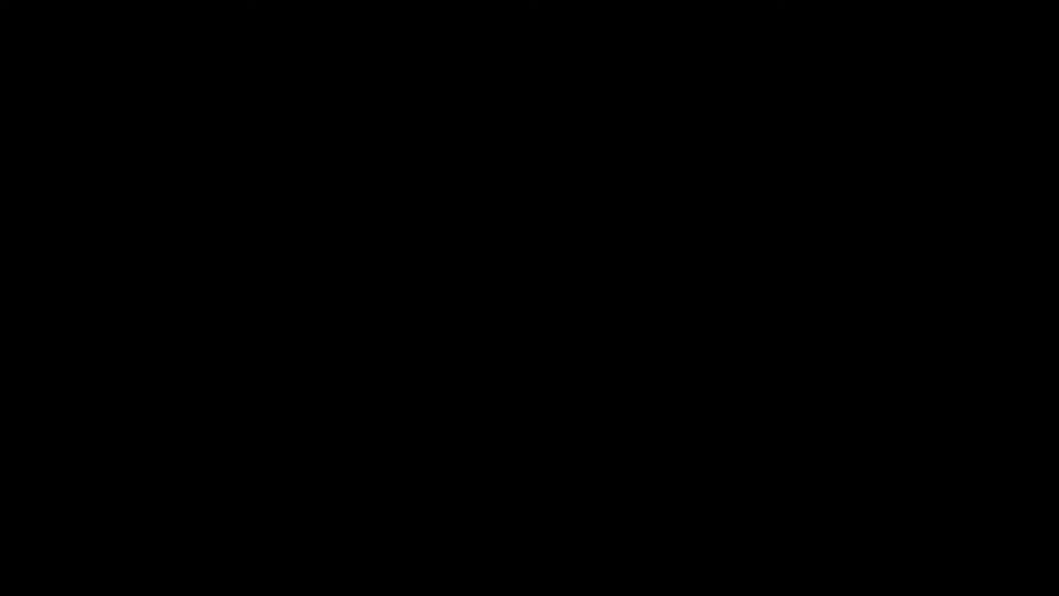